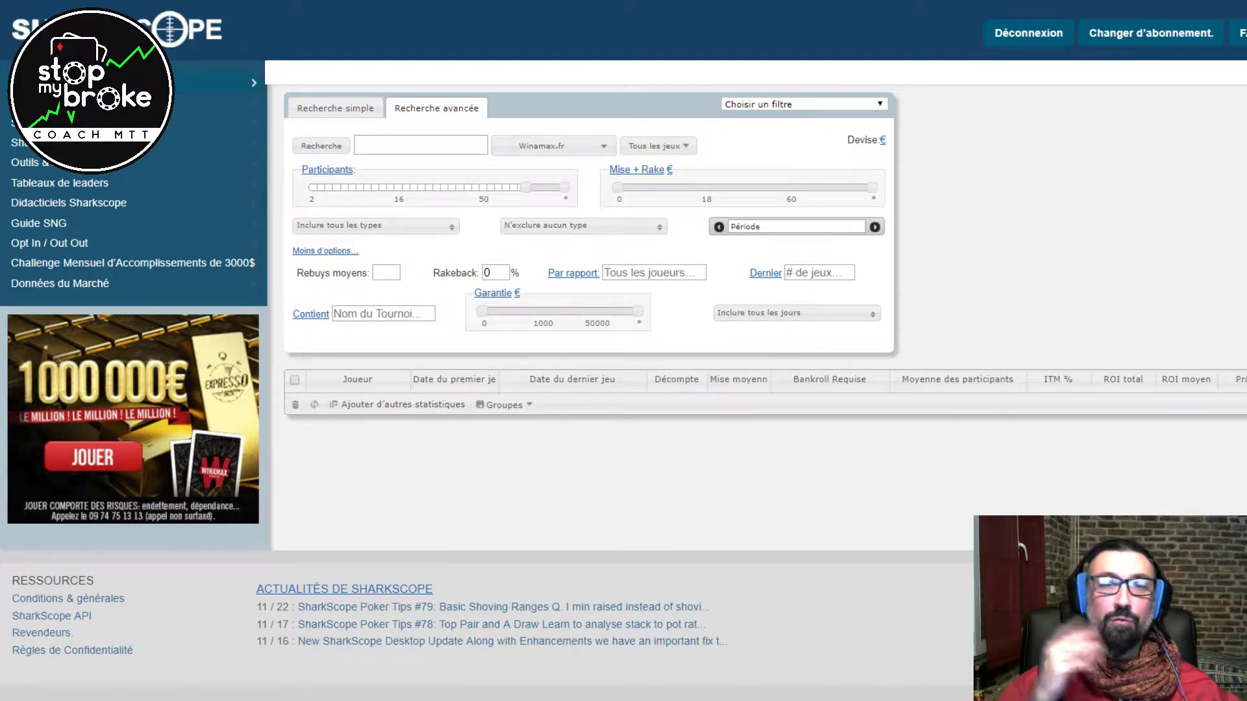
- Enter coeurt as the player and widen the participants range to start at 2 with no upper limit
{"action": "left_click", "coordinate": [377, 149]}
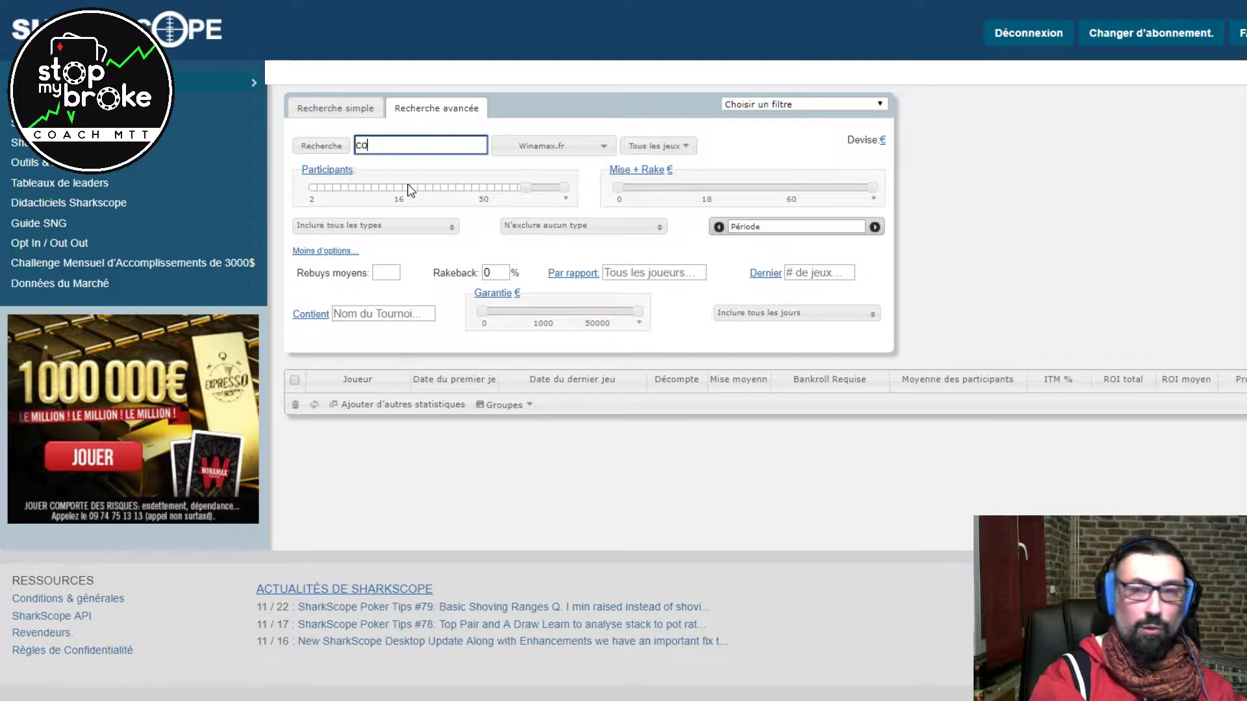
{"action": "left_click_drag", "start_coordinate": [525, 189], "coordinate": [260, 192]}
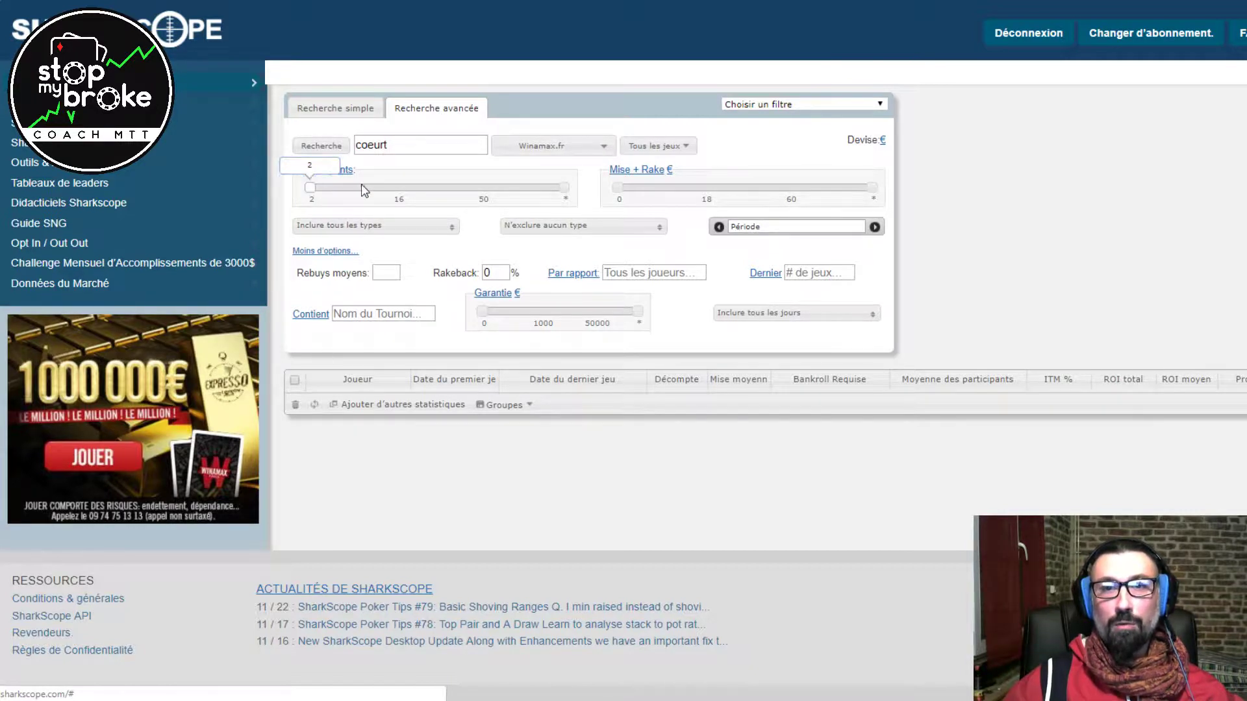
{"action": "left_click", "coordinate": [323, 189]}
{"action": "left_click", "coordinate": [309, 189]}
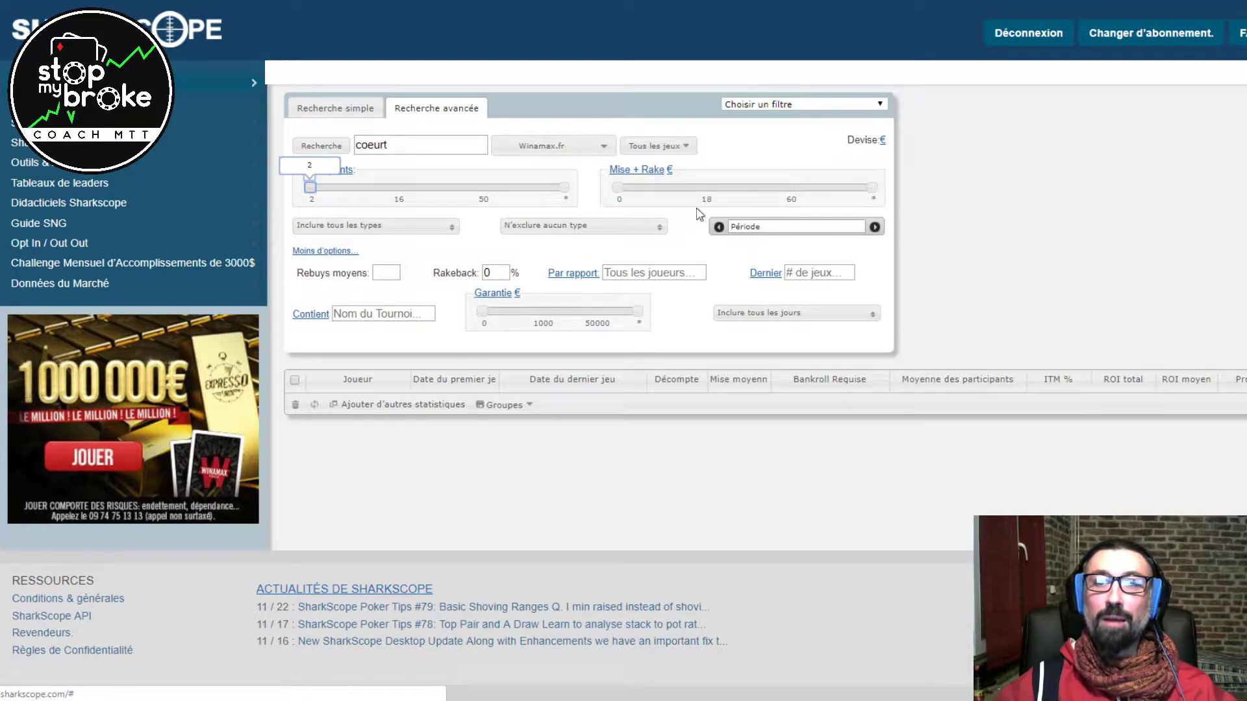
- Run the search on Winamax.fr with the stake plus rake range spanning 0 to no upper limit
{"action": "mouse_move", "coordinate": [618, 192]}
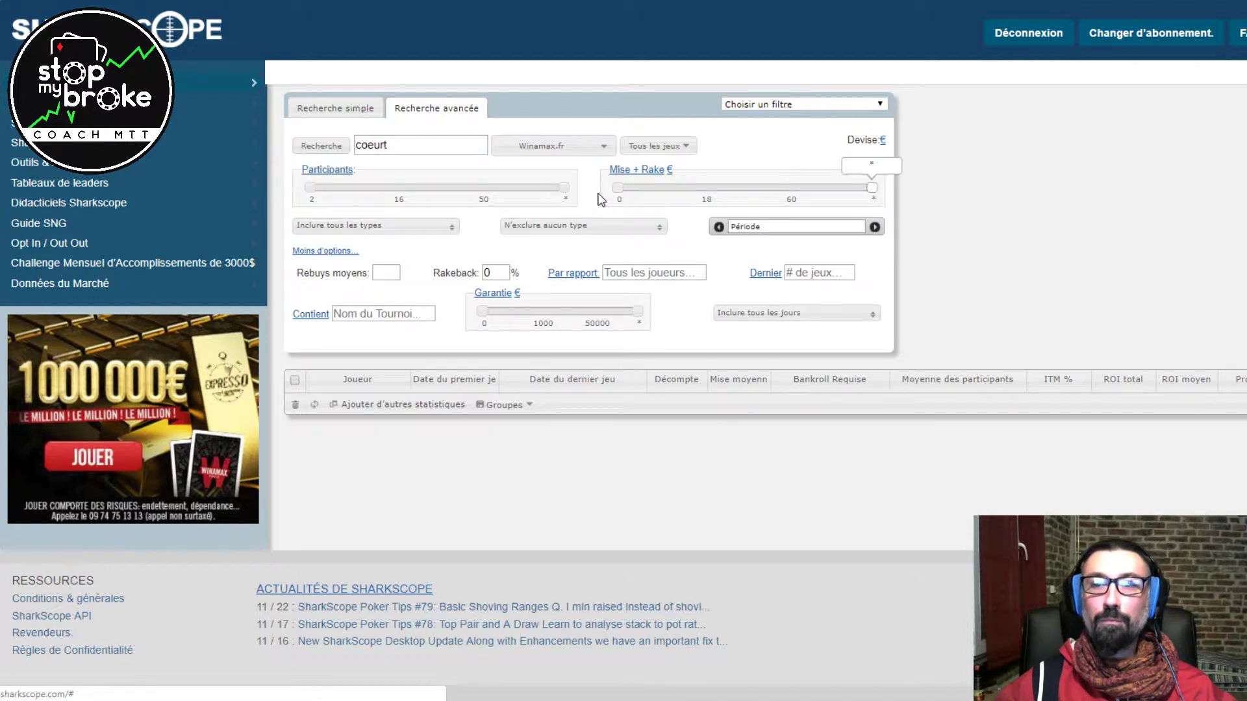
{"action": "left_click_drag", "start_coordinate": [622, 191], "coordinate": [879, 195]}
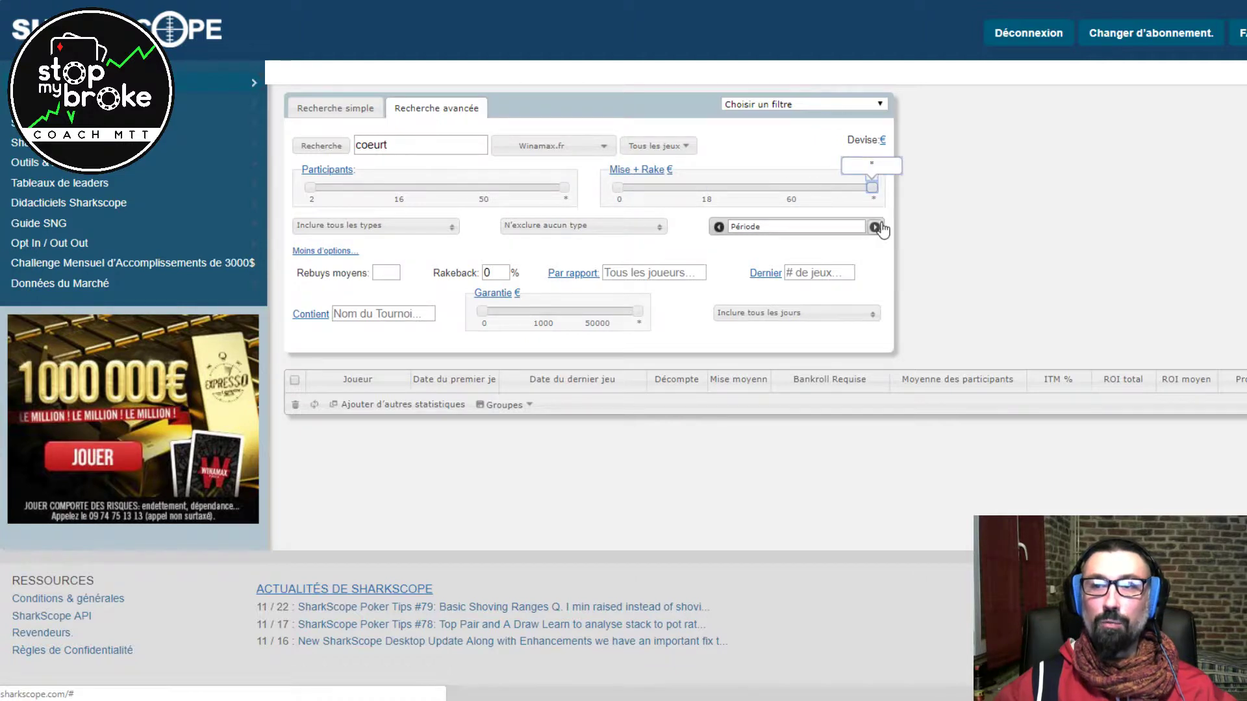
{"action": "left_click", "coordinate": [874, 228]}
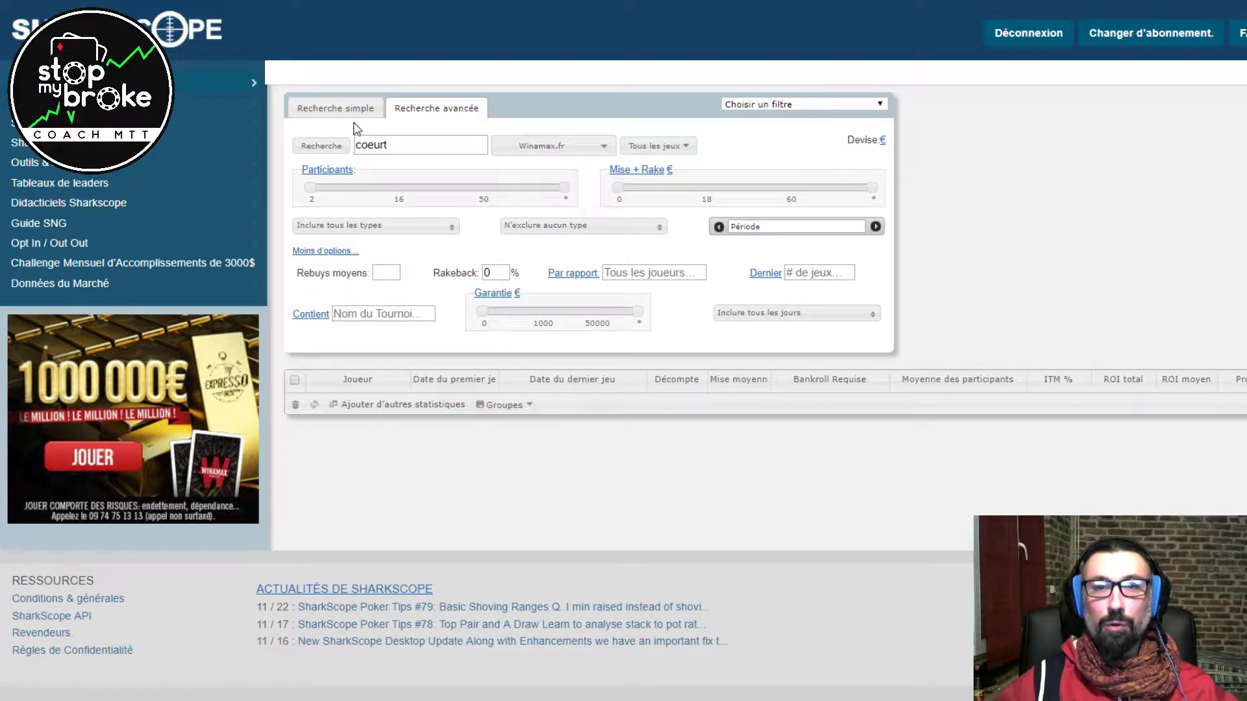
{"action": "left_click", "coordinate": [319, 147]}
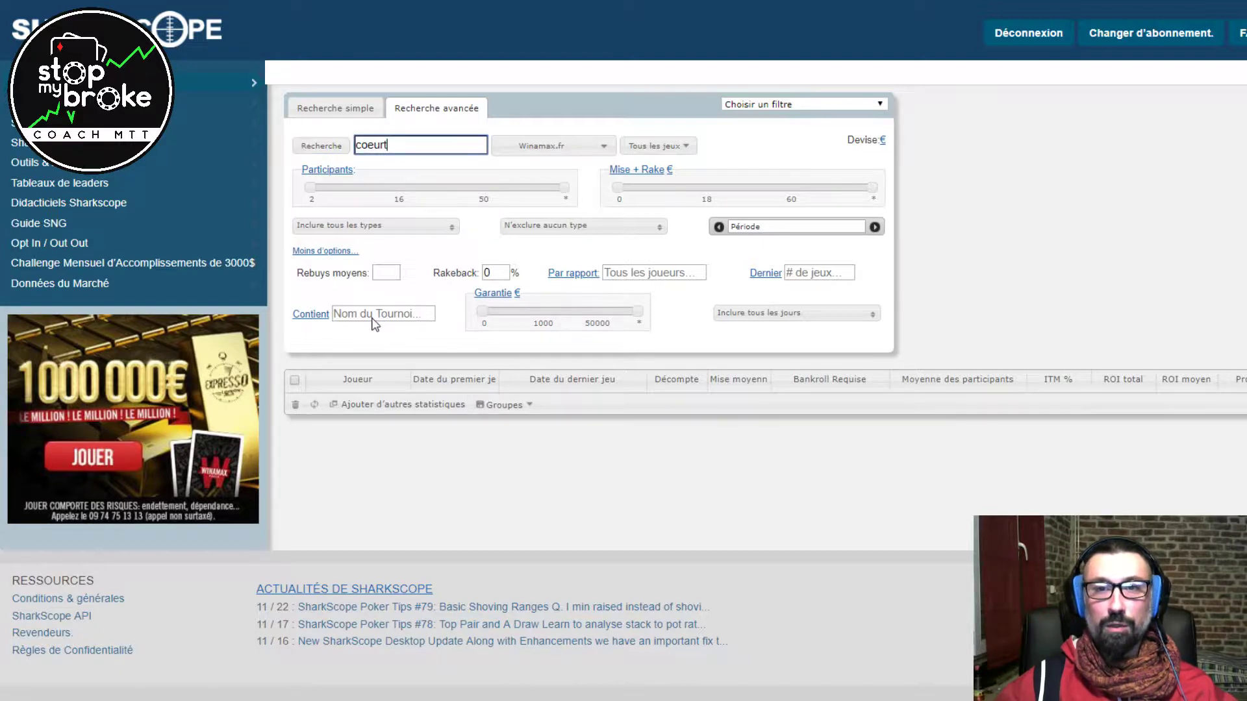
{"action": "key", "text": "Return"}
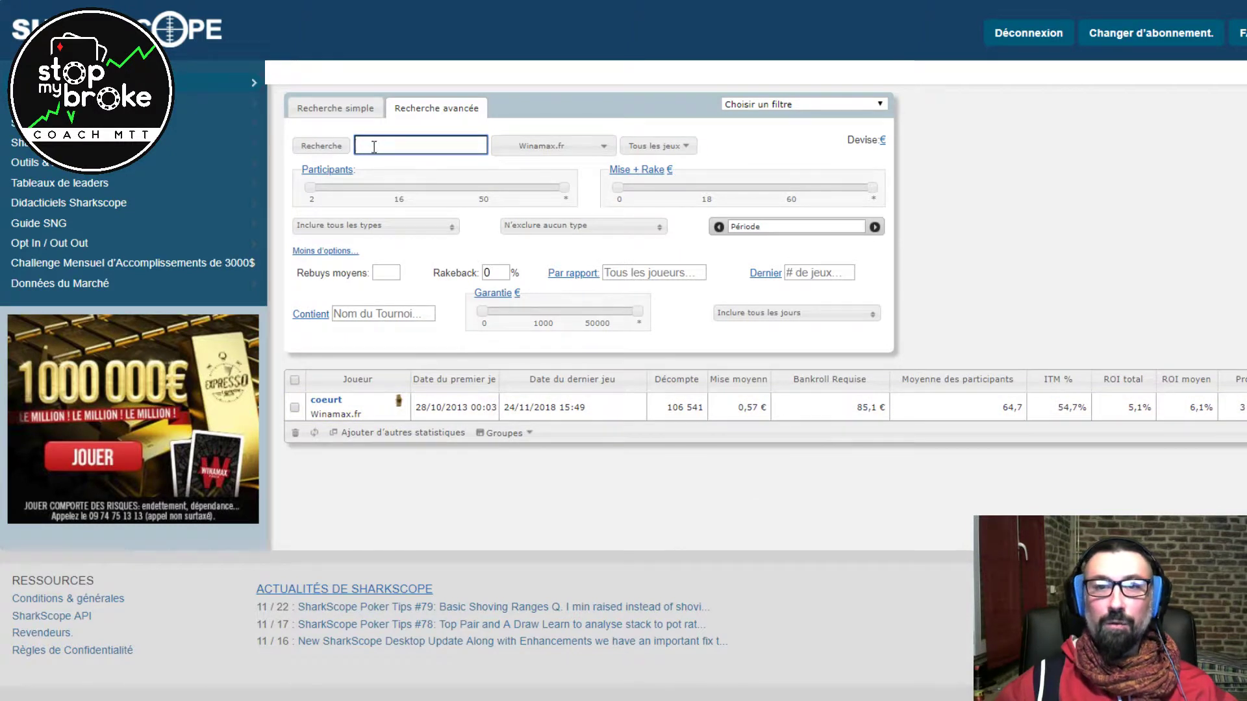
- Search for coeurt again with the participants range restricted to exactly 2
{"action": "left_click", "coordinate": [310, 187]}
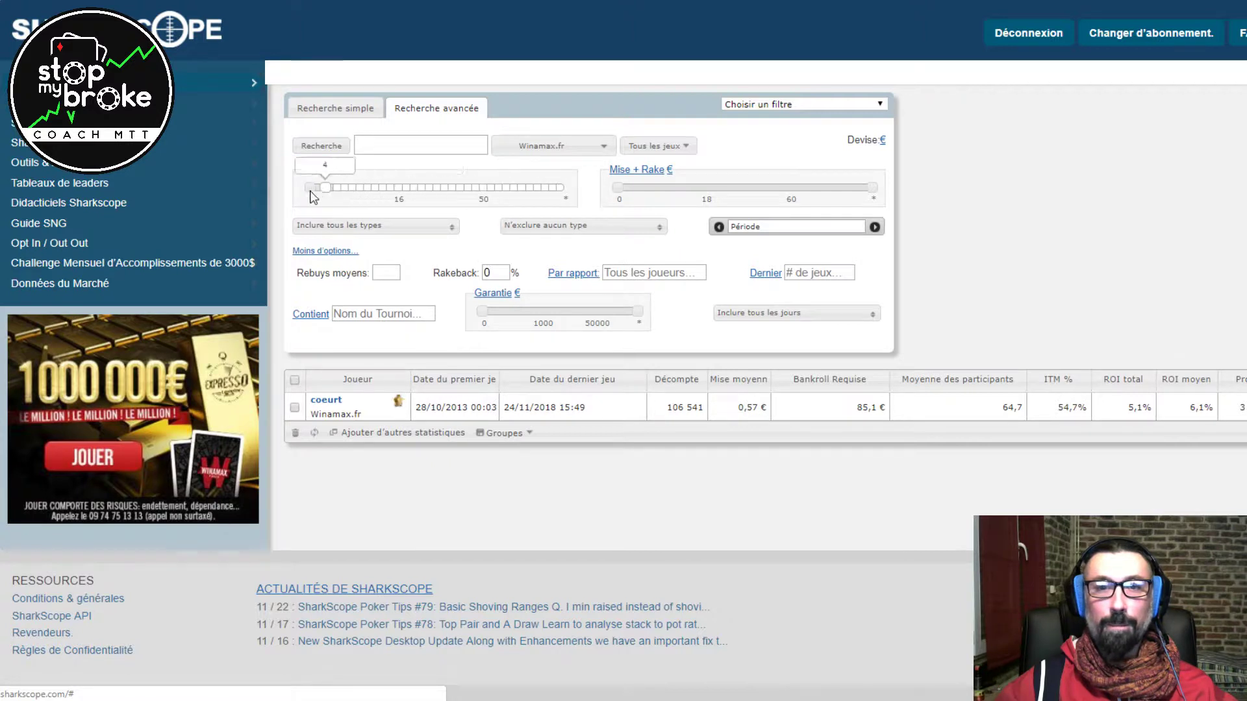
{"action": "left_click", "coordinate": [372, 153]}
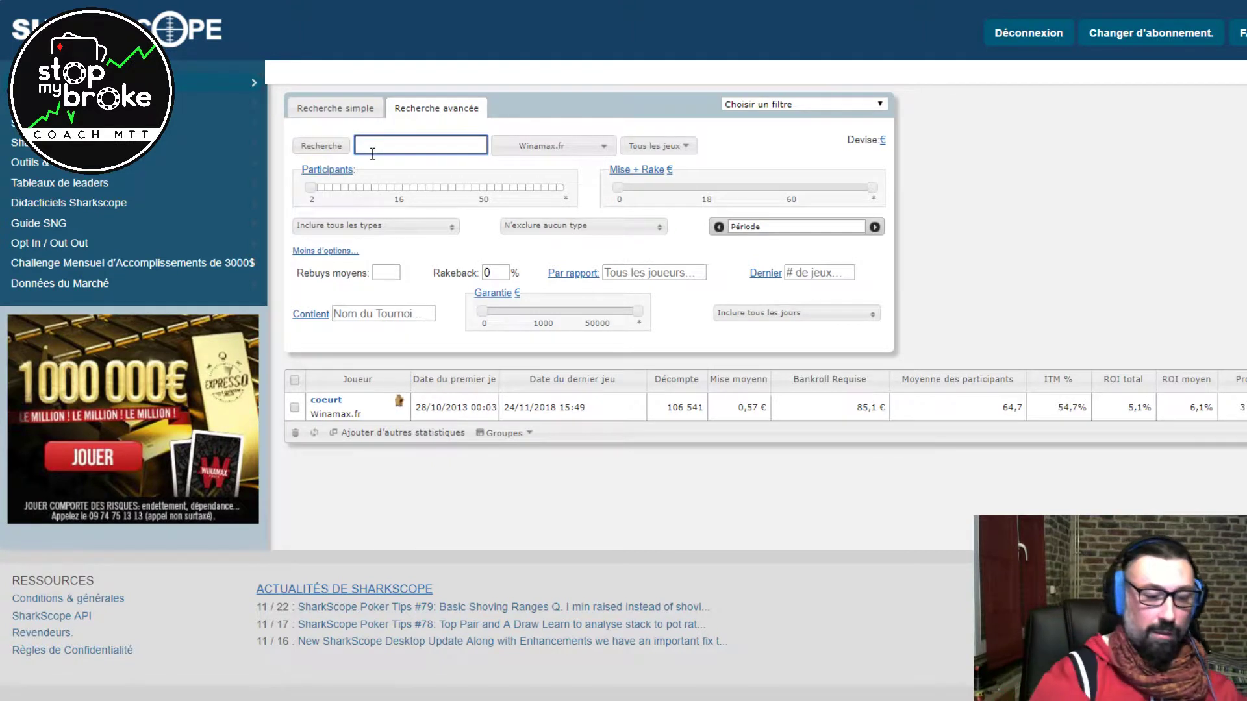
{"action": "type", "text": "coeurt"}
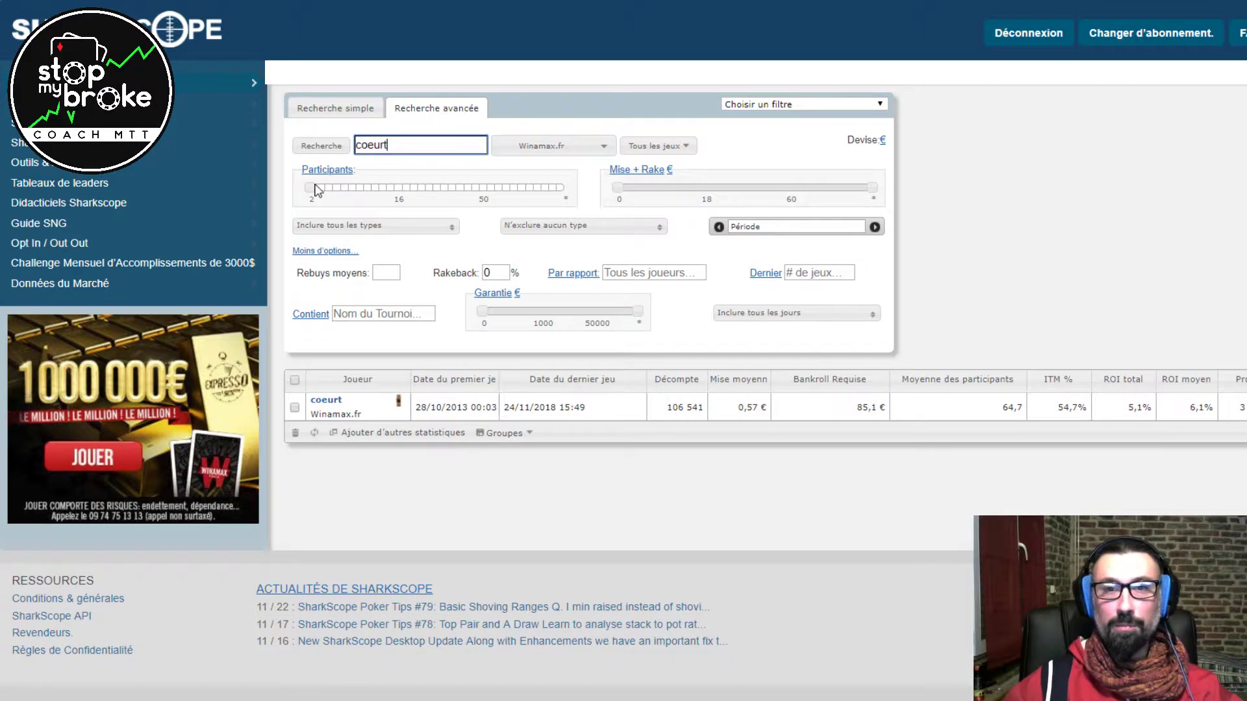
{"action": "left_click", "coordinate": [311, 193]}
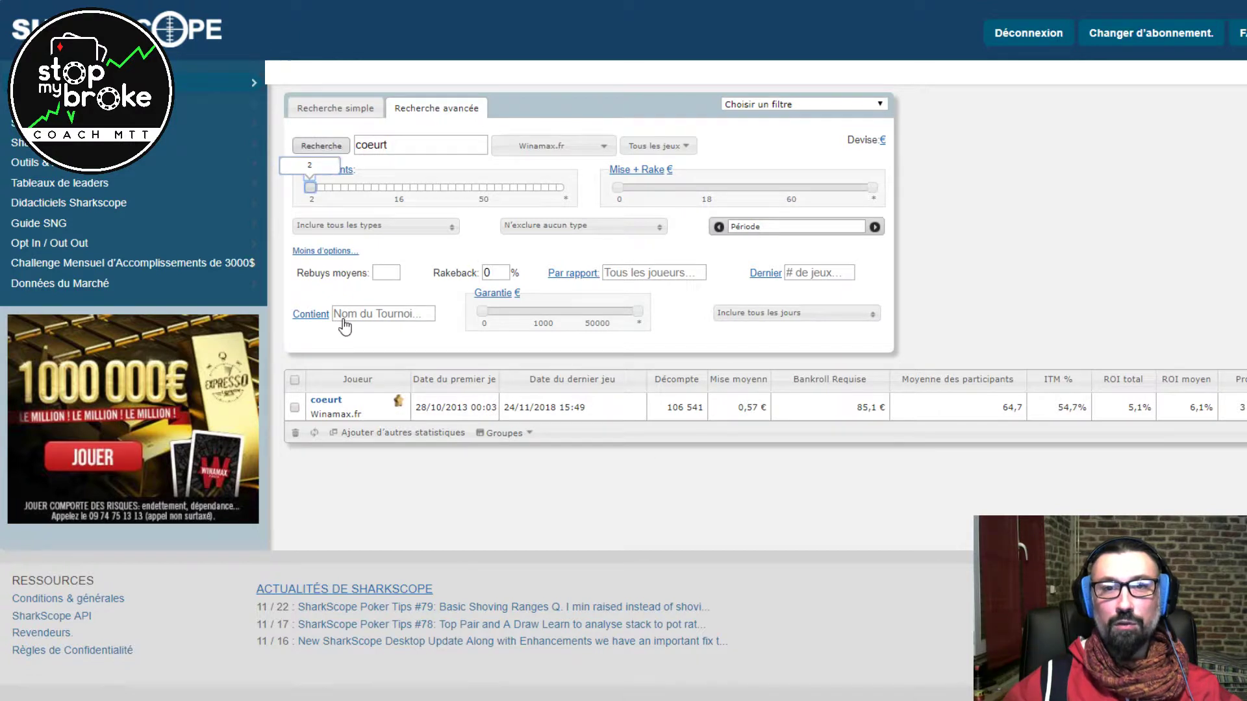
{"action": "key", "text": "Return"}
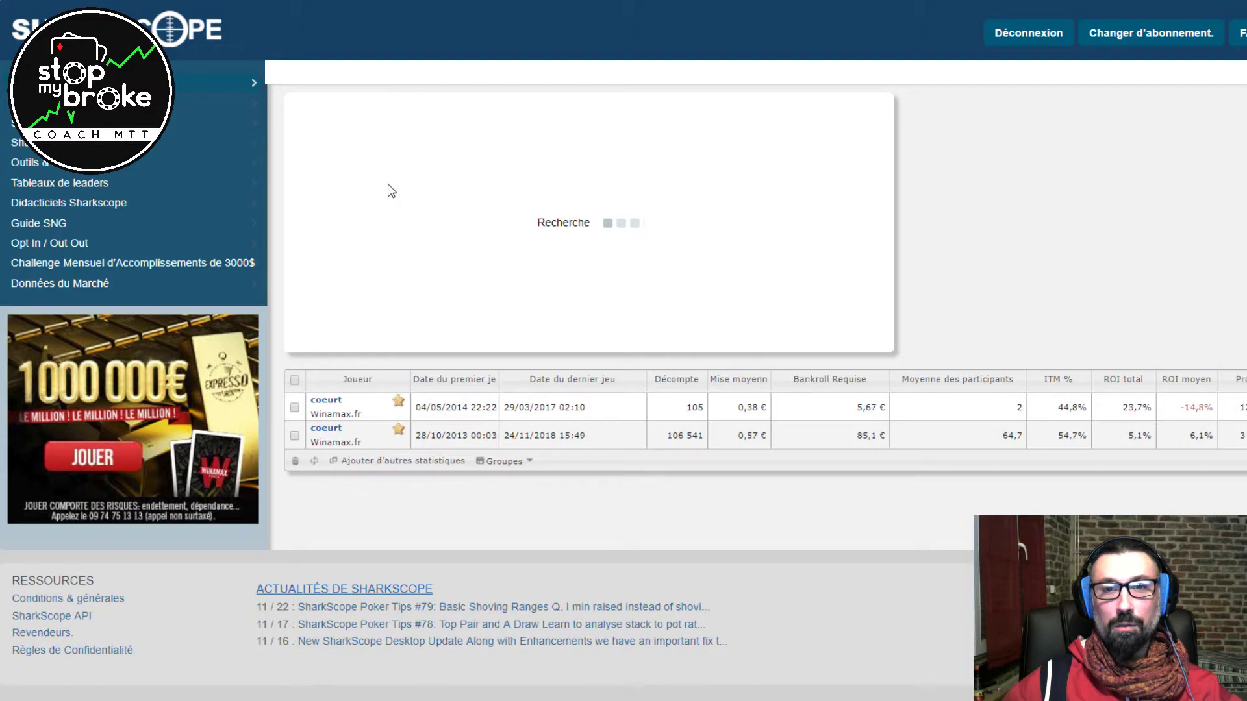
- Search for coeurt with the participants range restricted to exactly 3
{"action": "left_click_drag", "start_coordinate": [311, 187], "coordinate": [317, 195]}
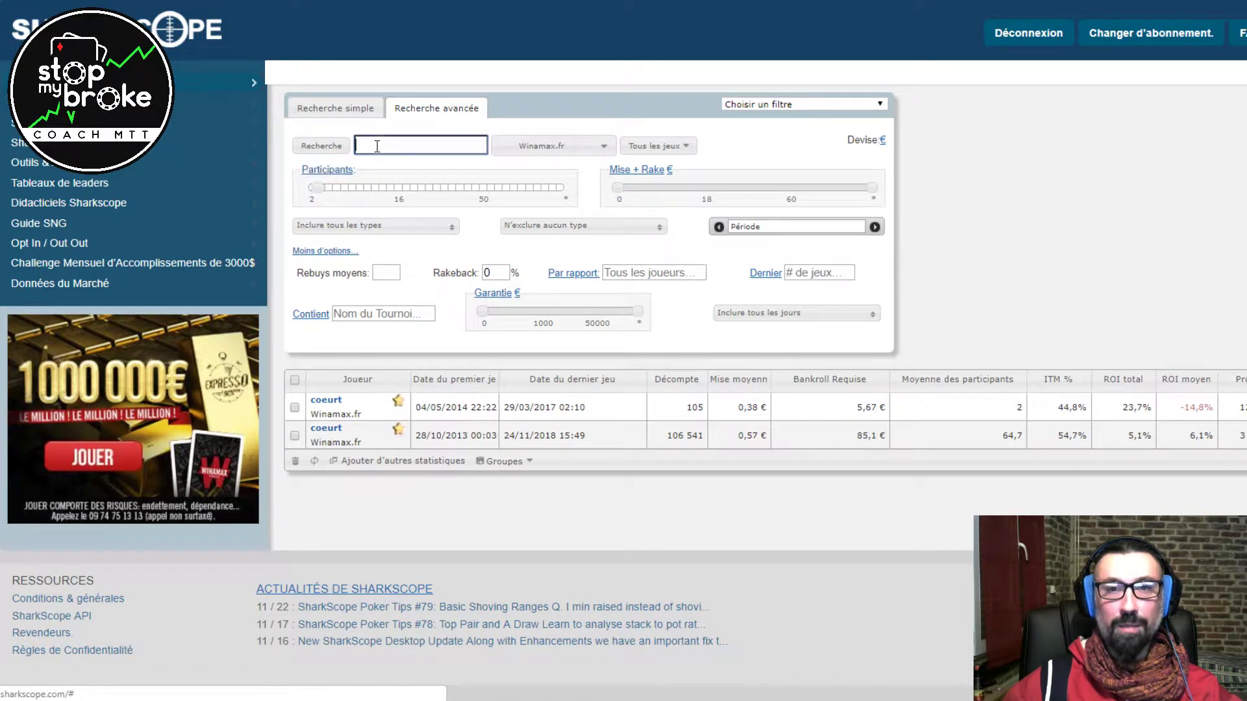
{"action": "type", "text": "coeurt"}
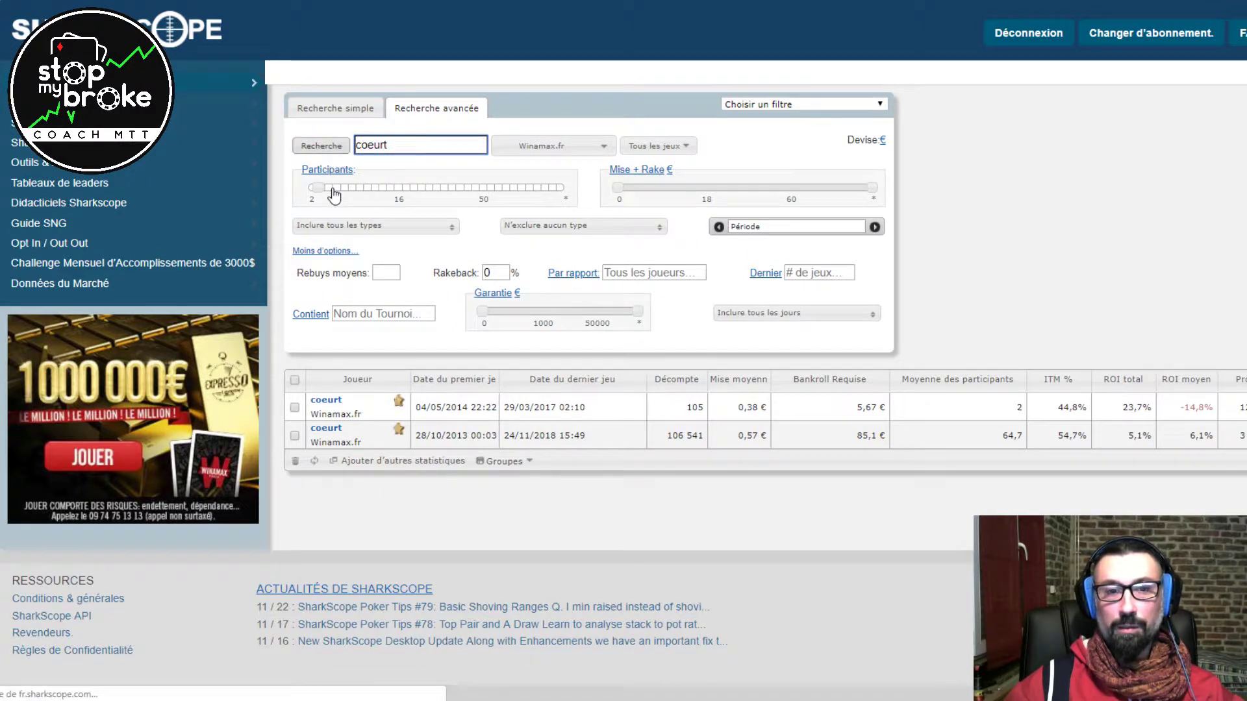
{"action": "key", "text": "Return"}
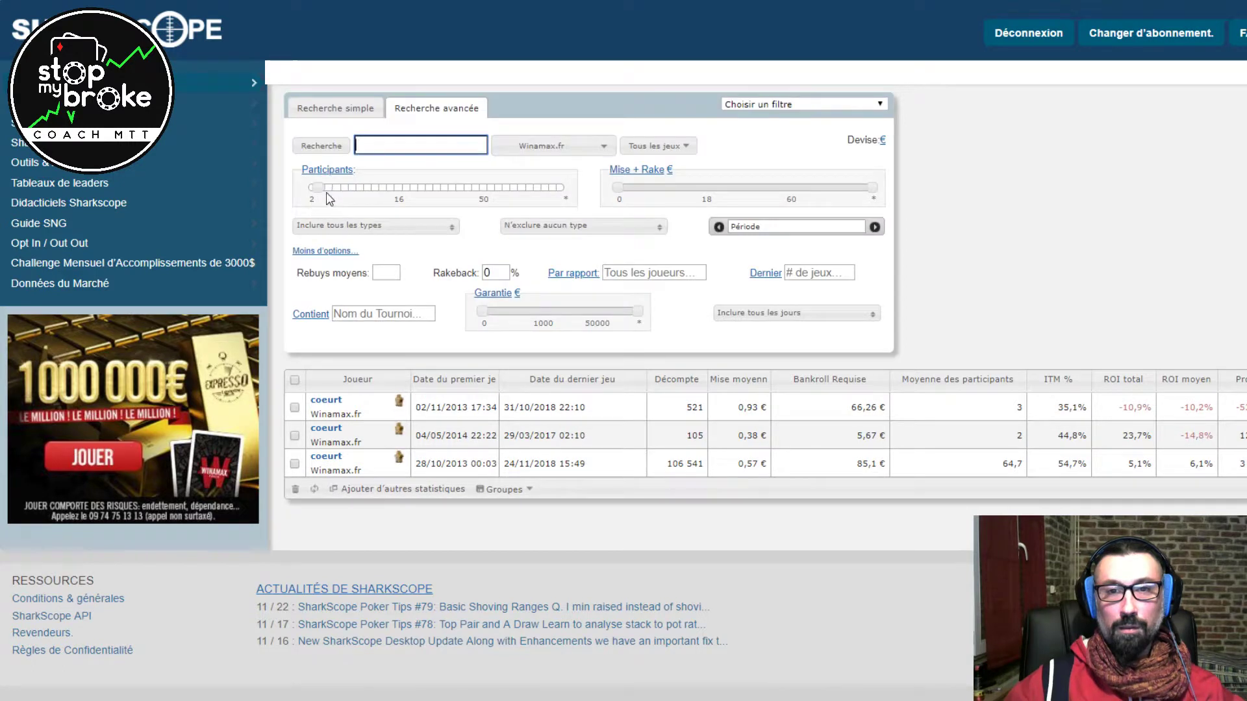
- Search for coeurt with the participants range restricted to exactly 6
{"action": "mouse_move", "coordinate": [314, 197]}
{"action": "left_mouse_down"}
{"action": "mouse_move", "coordinate": [358, 192]}
{"action": "mouse_move", "coordinate": [327, 194]}
{"action": "mouse_move", "coordinate": [338, 196]}
{"action": "left_mouse_up"}
{"action": "left_click", "coordinate": [389, 146]}
{"action": "type", "text": "coeurt"}
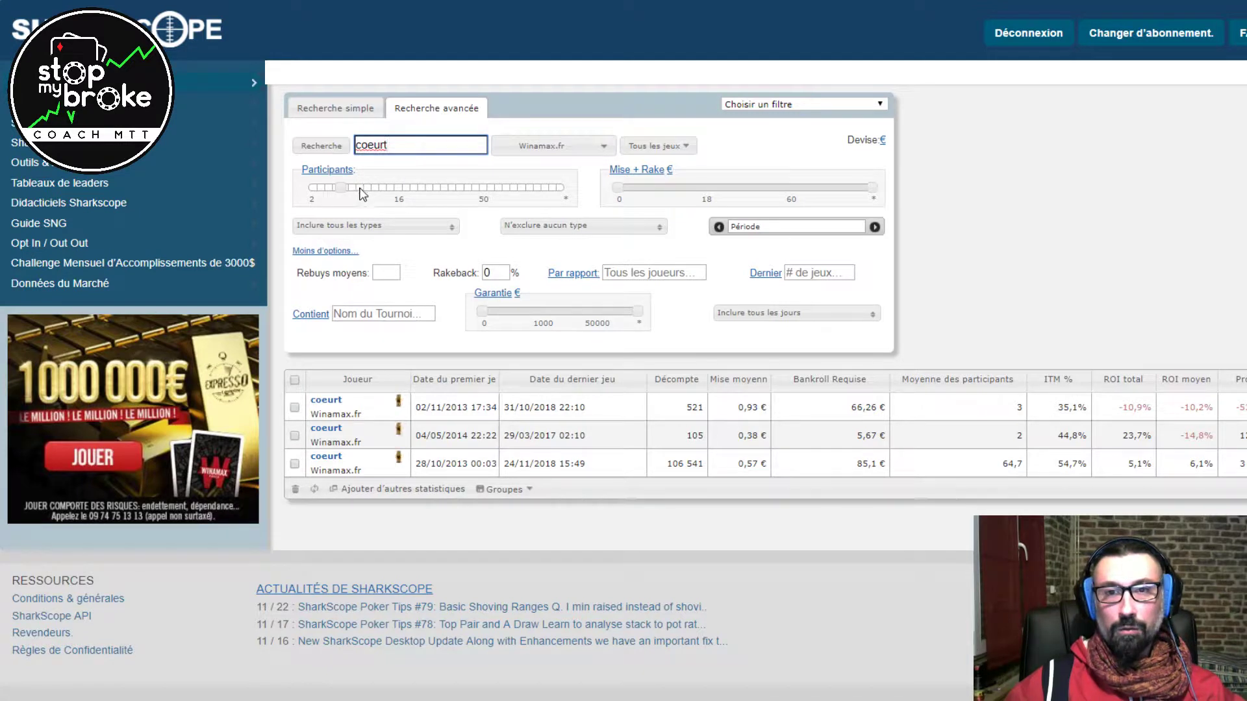
{"action": "mouse_move", "coordinate": [348, 193]}
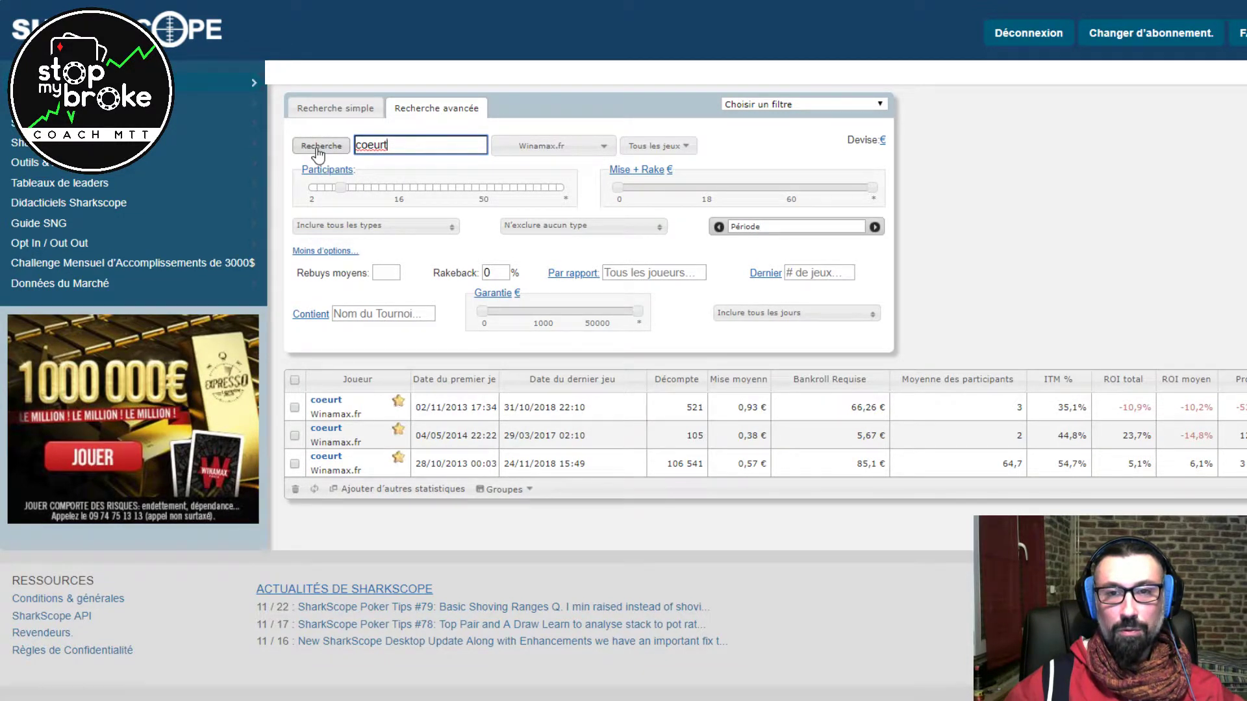
{"action": "key", "text": "Return"}
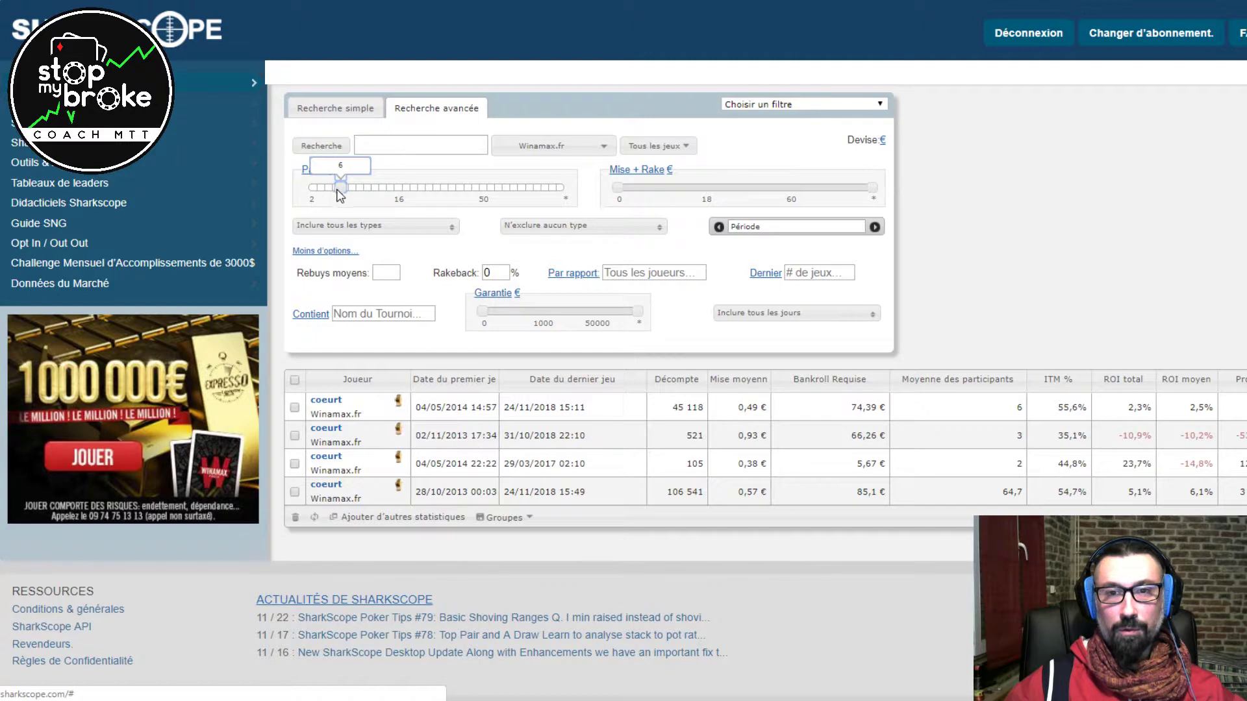
- Search for coeurt with the participants range restricted to exactly 10
{"action": "mouse_move", "coordinate": [342, 194]}
{"action": "left_mouse_down"}
{"action": "mouse_move", "coordinate": [320, 195]}
{"action": "mouse_move", "coordinate": [366, 193]}
{"action": "left_mouse_up"}
{"action": "left_click", "coordinate": [370, 145]}
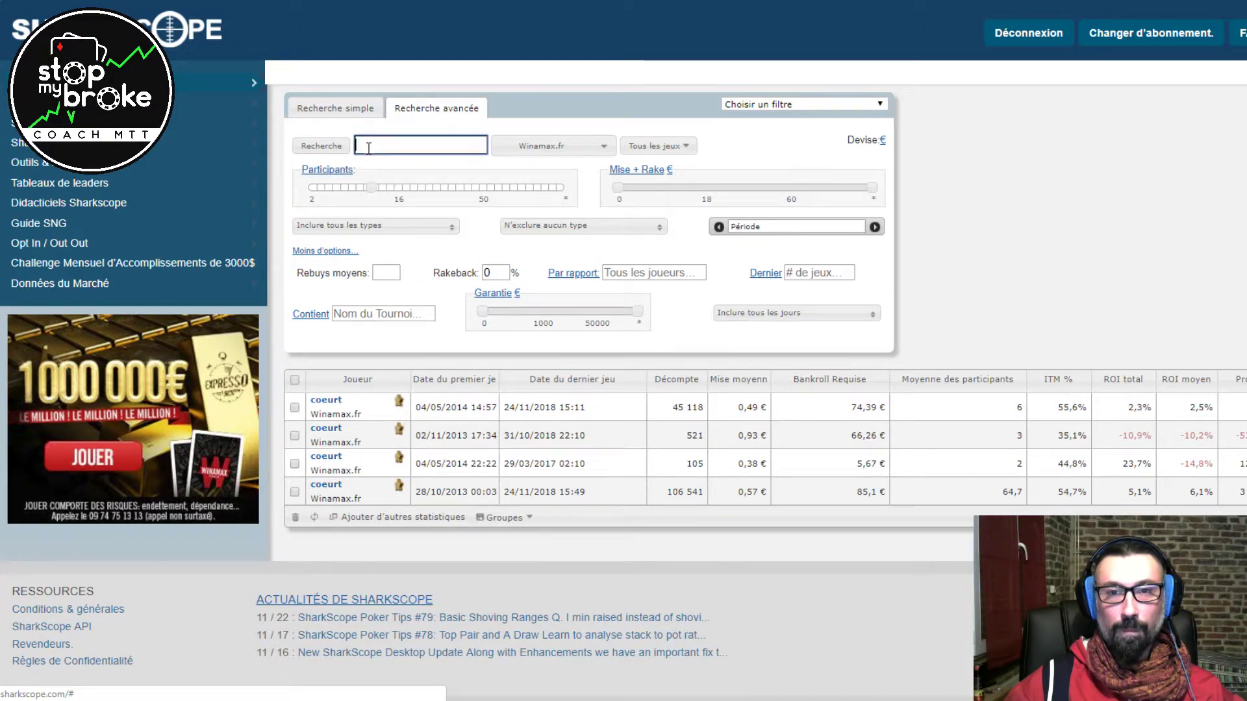
{"action": "type", "text": "coeurt"}
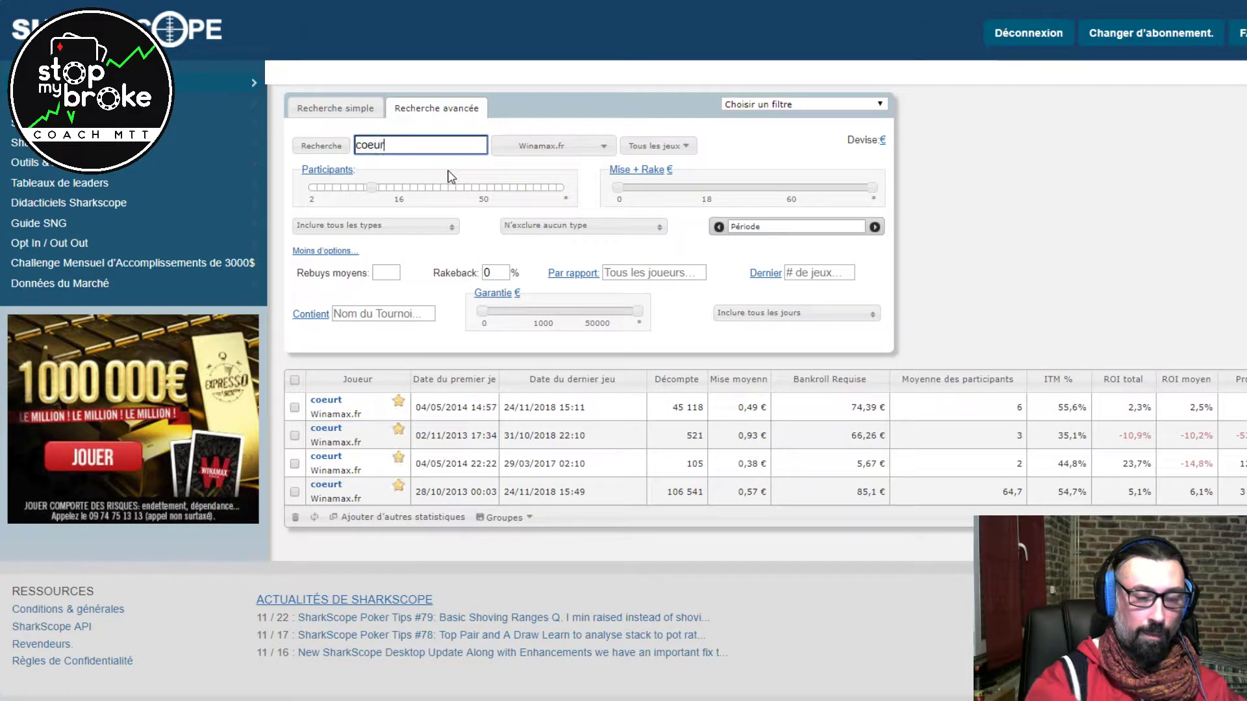
{"action": "left_click", "coordinate": [343, 150]}
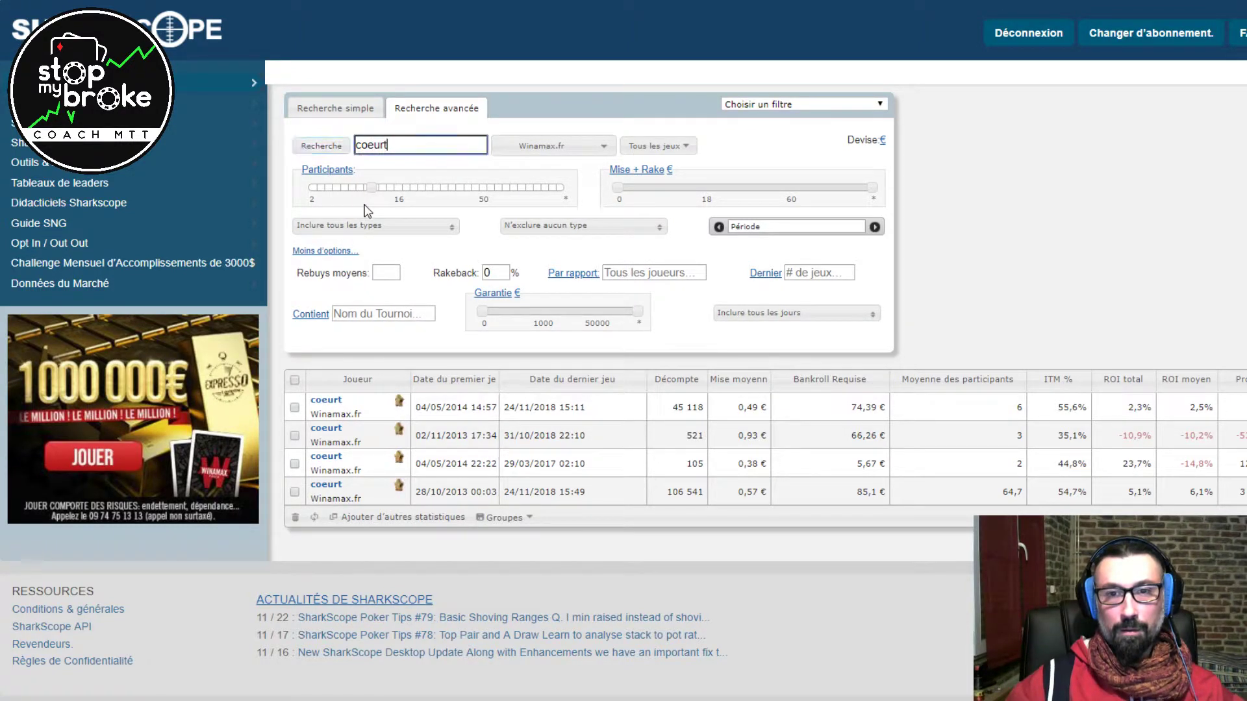
{"action": "key", "text": "Return"}
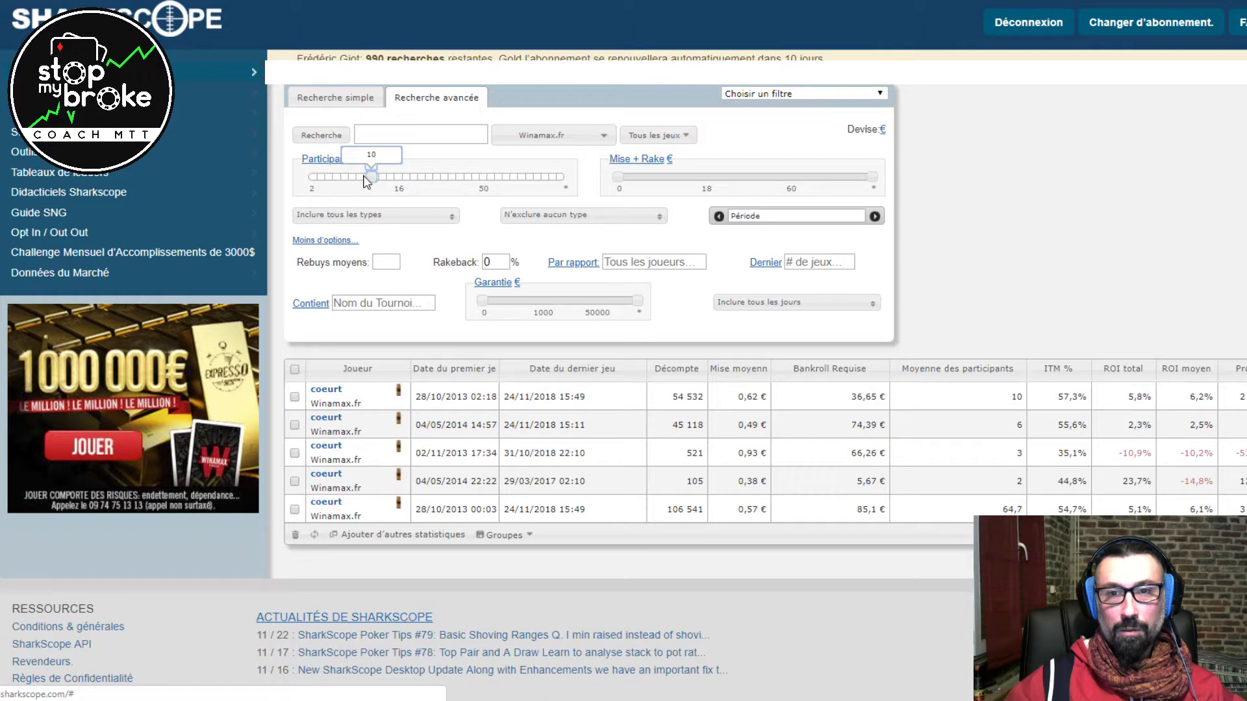
- Search for coeurt with the participants range set from 12 to 216
{"action": "left_click_drag", "start_coordinate": [391, 180], "coordinate": [529, 180]}
{"action": "left_click_drag", "start_coordinate": [342, 178], "coordinate": [376, 183]}
{"action": "left_click", "coordinate": [377, 134]}
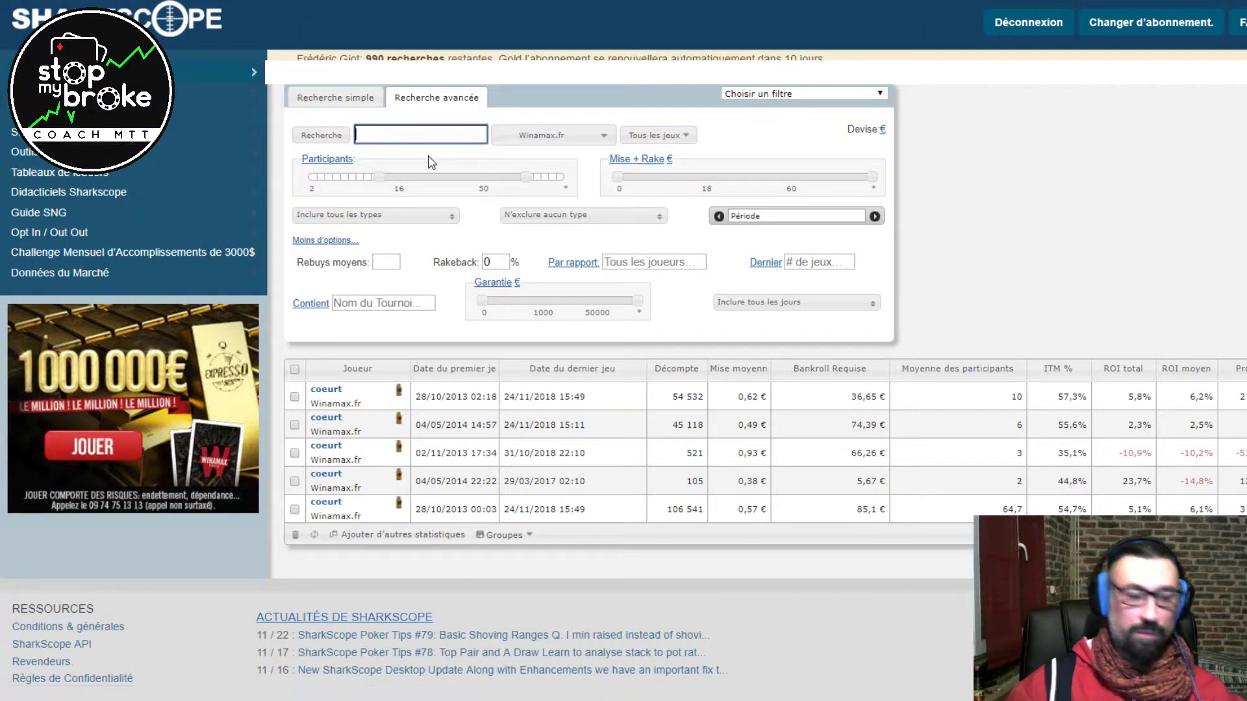
{"action": "type", "text": "coeurt"}
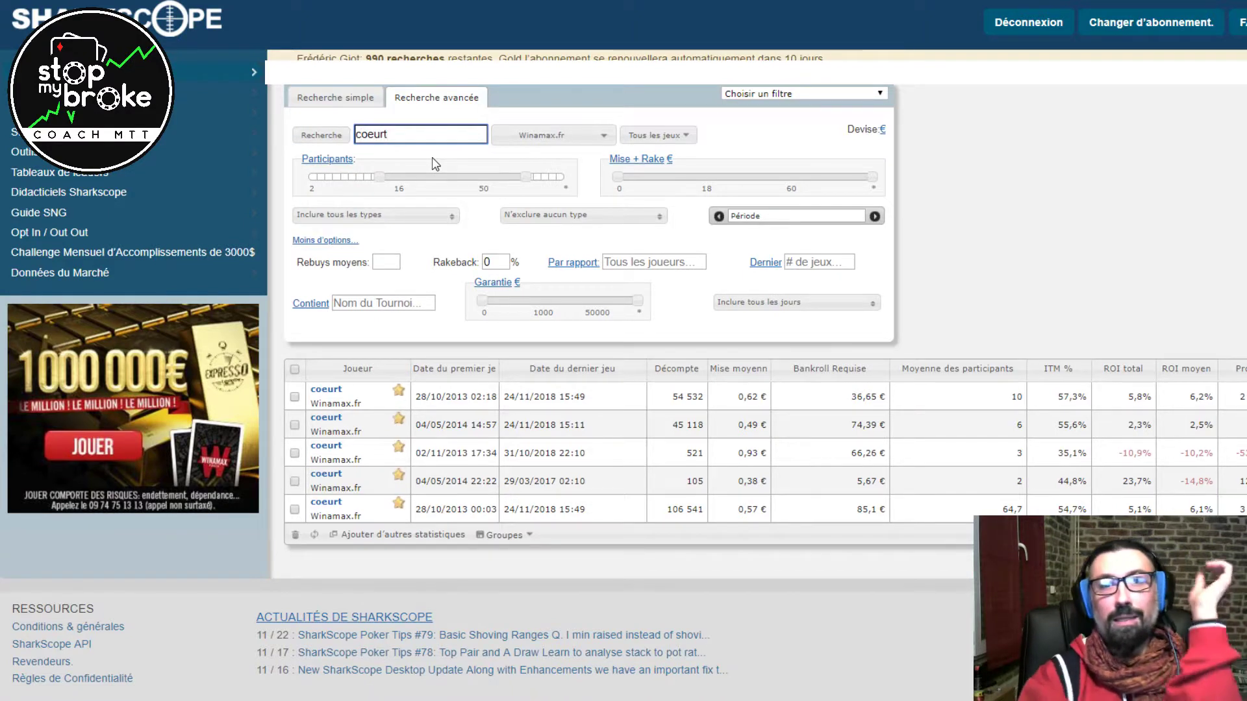
{"action": "left_click", "coordinate": [314, 138]}
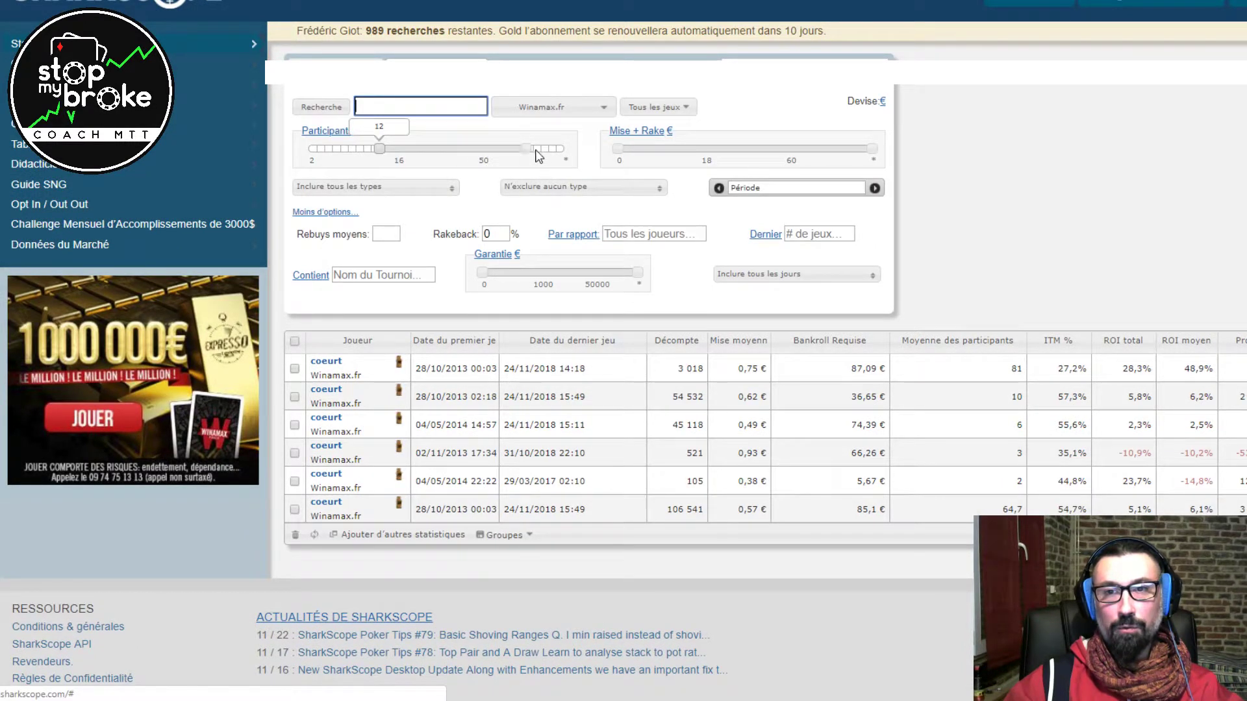
- Search for coeurt with the participants range set from 216 to no upper limit
{"action": "left_click_drag", "start_coordinate": [562, 156], "coordinate": [527, 154]}
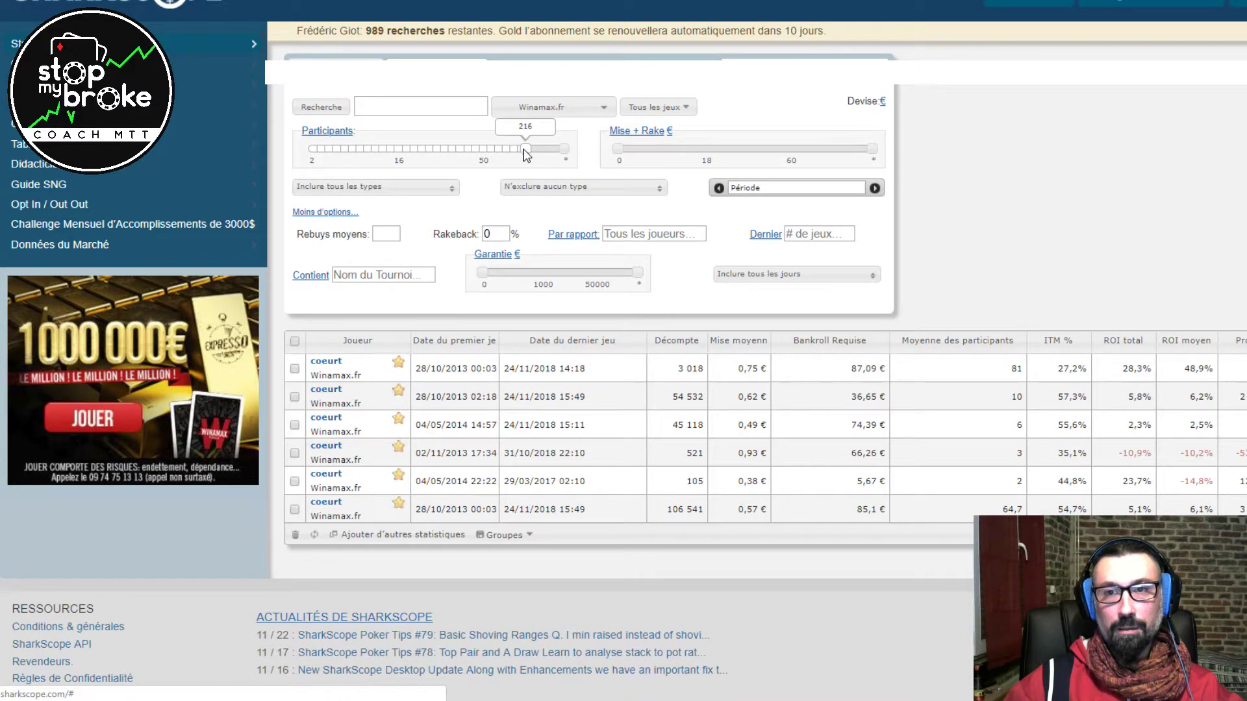
{"action": "left_click", "coordinate": [391, 110]}
{"action": "type", "text": "coeurt"}
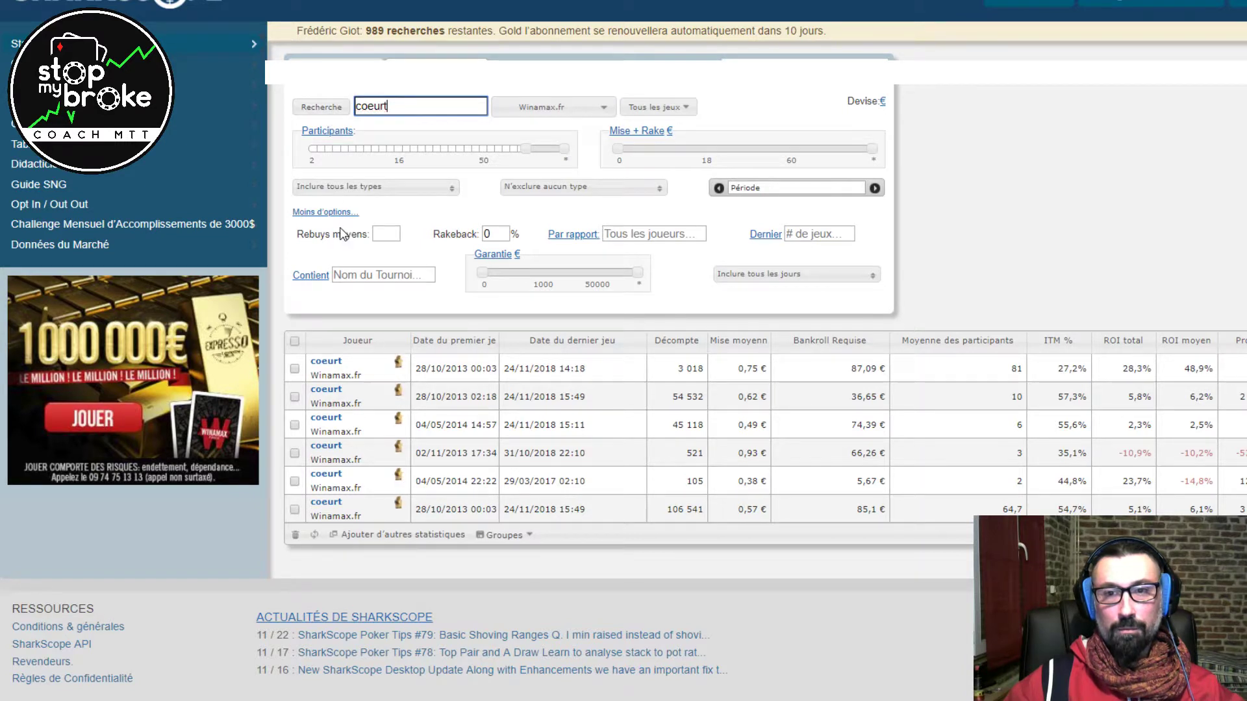
{"action": "key", "text": "Return"}
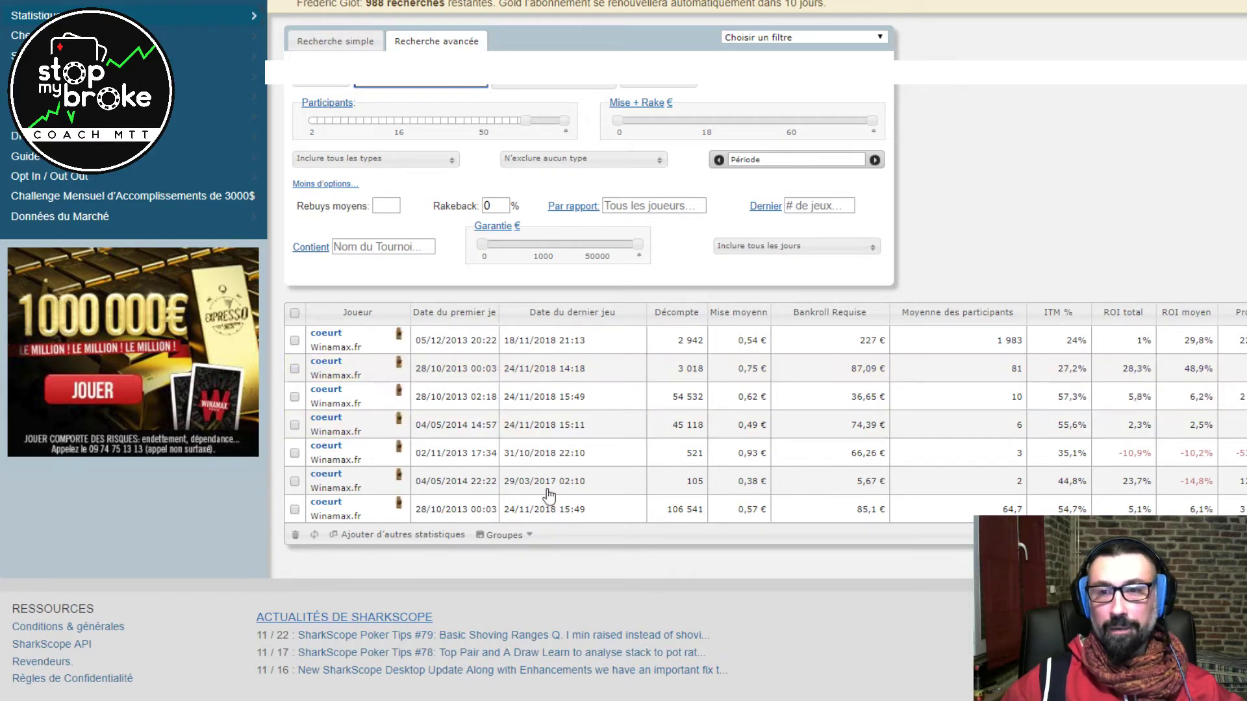
- Open the profit history graphs for the 216-and-above and 12–216 participant results and compare the two curves
{"action": "left_click", "coordinate": [327, 333]}
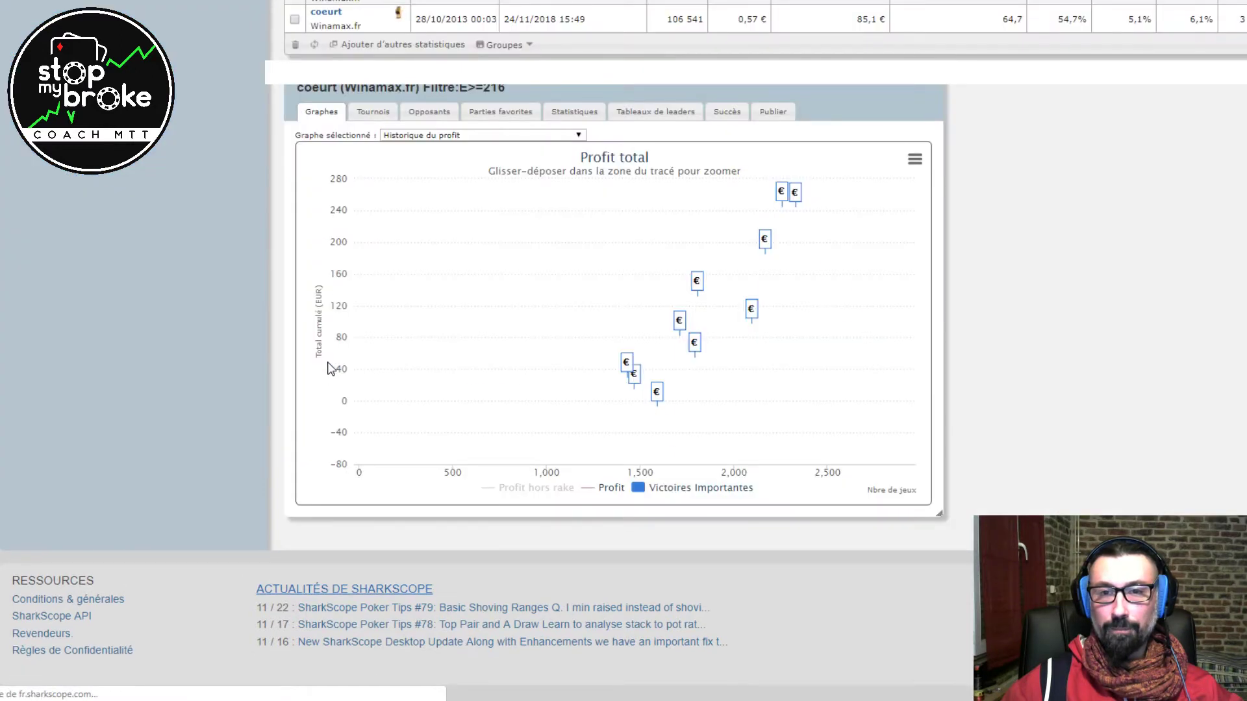
{"action": "scroll", "coordinate": [318, 97], "scroll_direction": "up", "scroll_amount": 3}
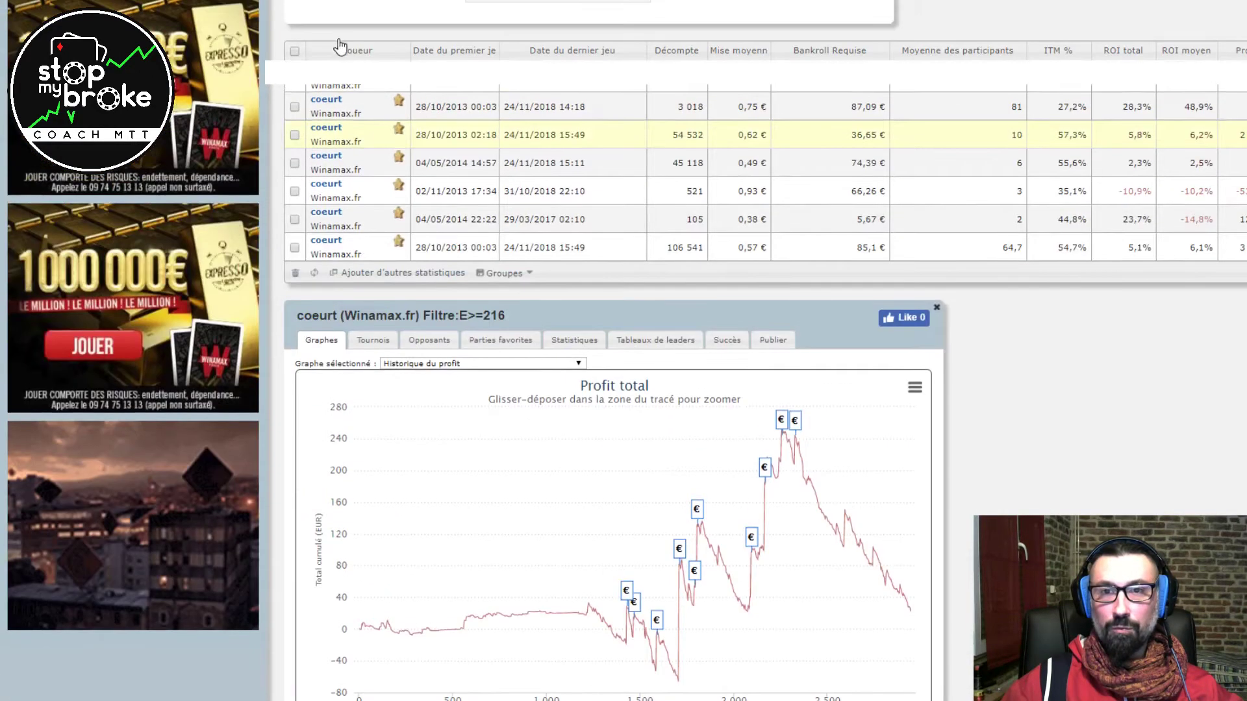
{"action": "left_click", "coordinate": [327, 104]}
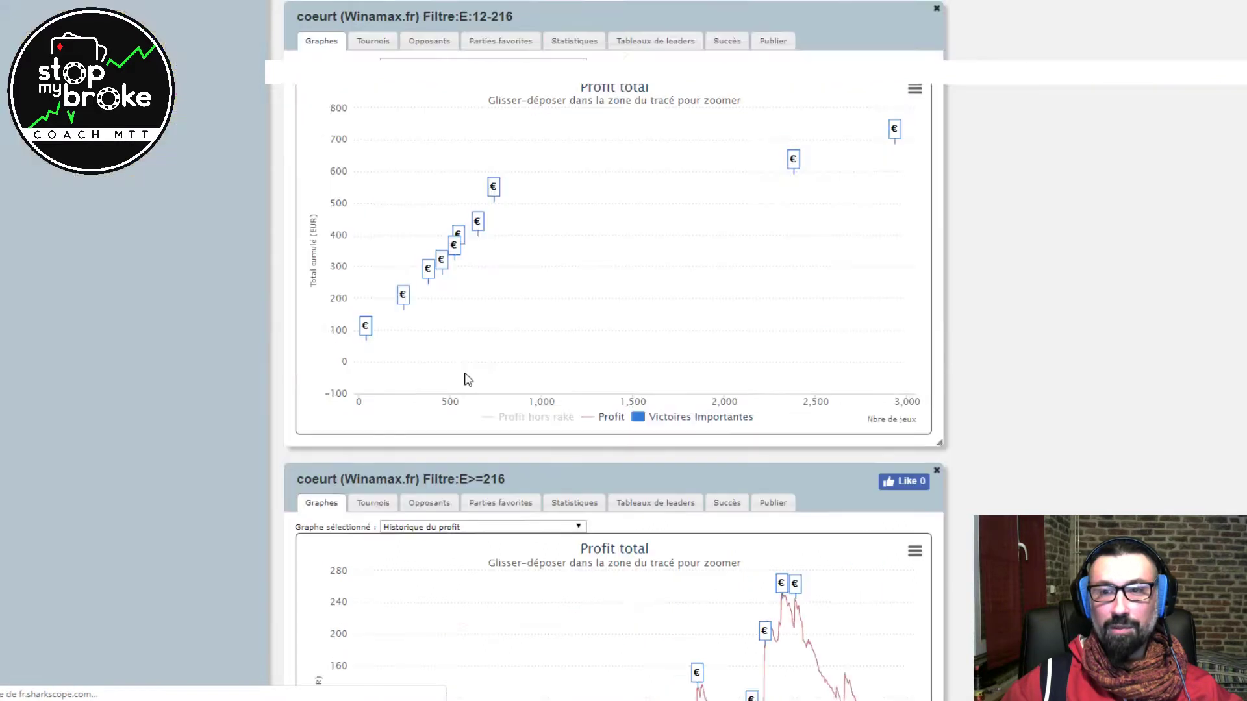
{"action": "scroll", "coordinate": [450, 407], "scroll_direction": "down", "scroll_amount": 5}
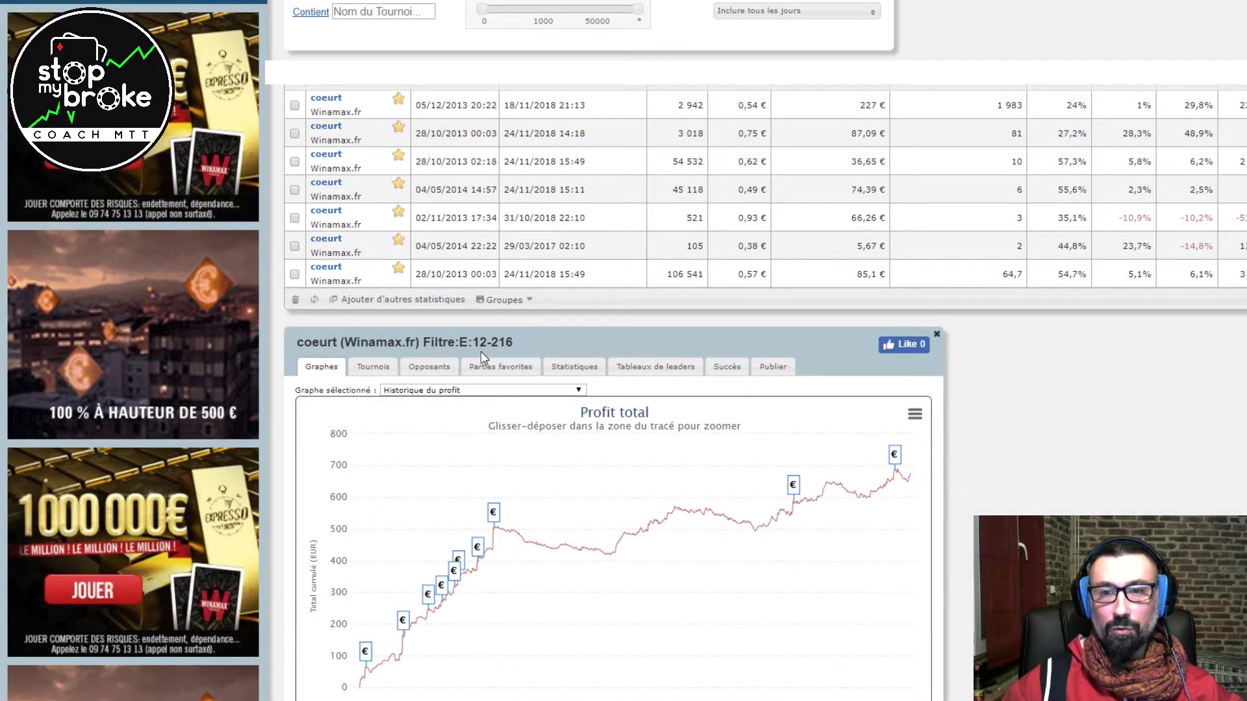
{"action": "scroll", "coordinate": [519, 496], "scroll_direction": "down", "scroll_amount": 3}
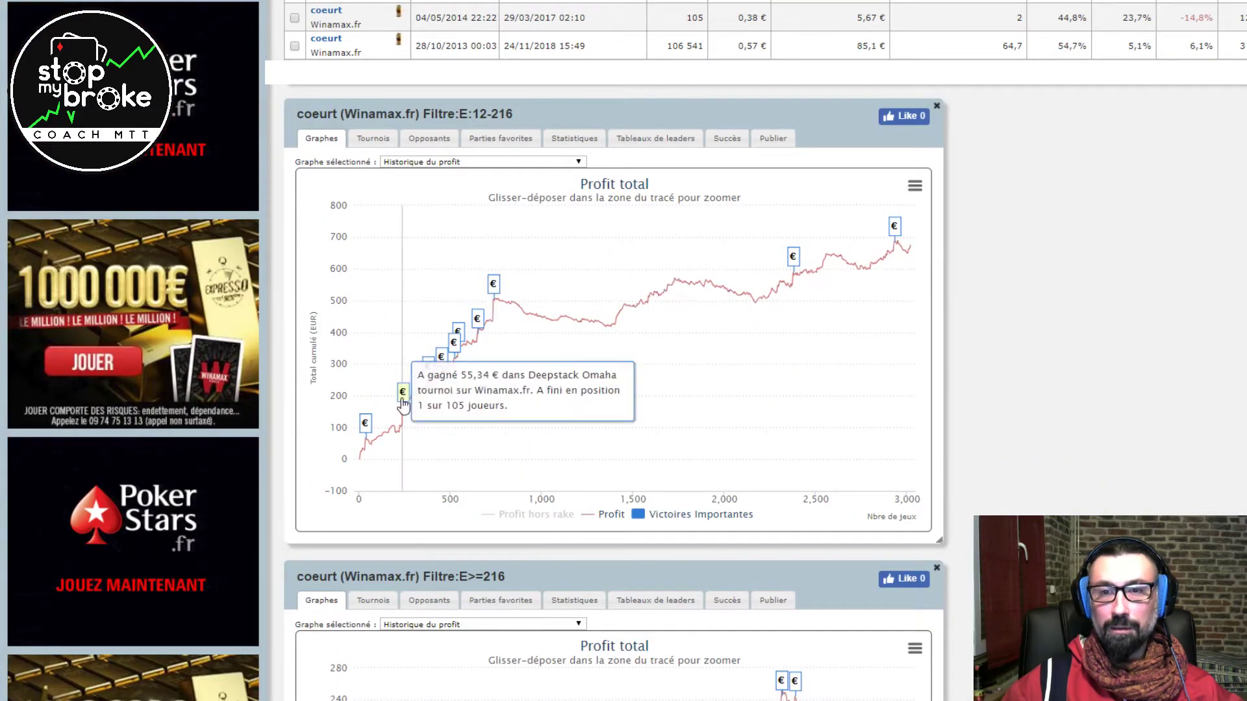
{"action": "scroll", "coordinate": [487, 415], "scroll_direction": "down", "scroll_amount": 5}
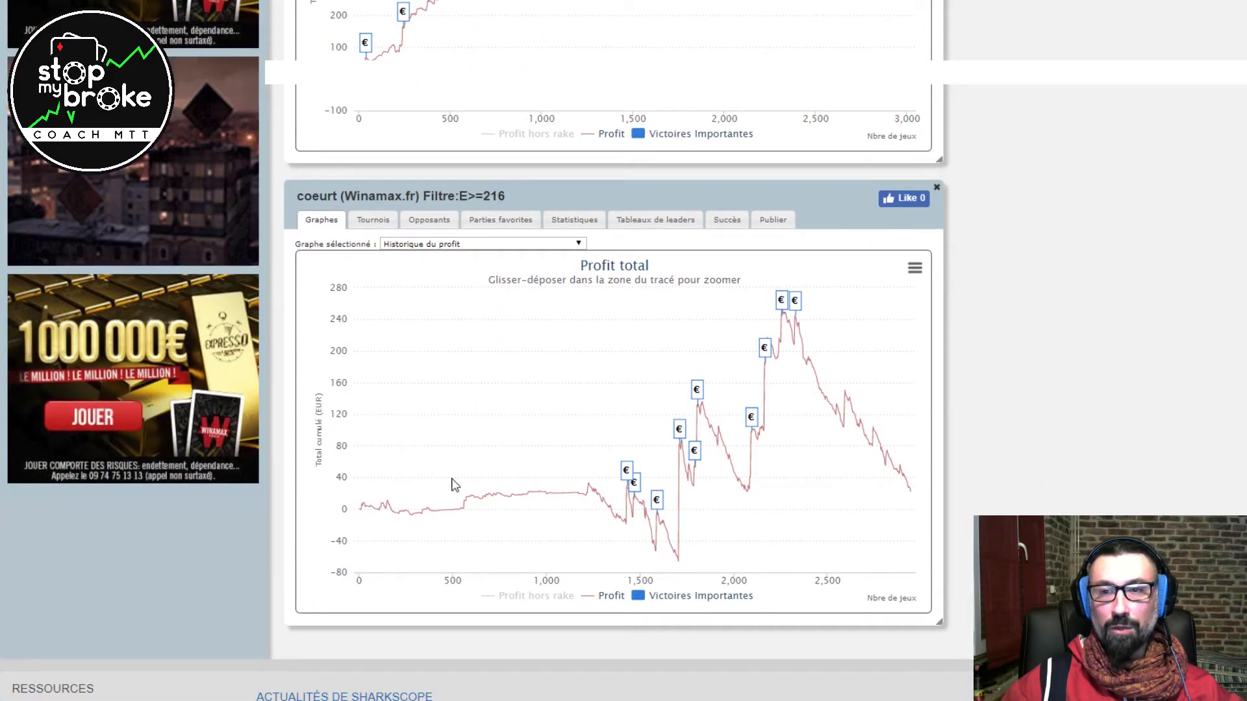
{"action": "scroll", "coordinate": [610, 437], "scroll_direction": "up", "scroll_amount": 2}
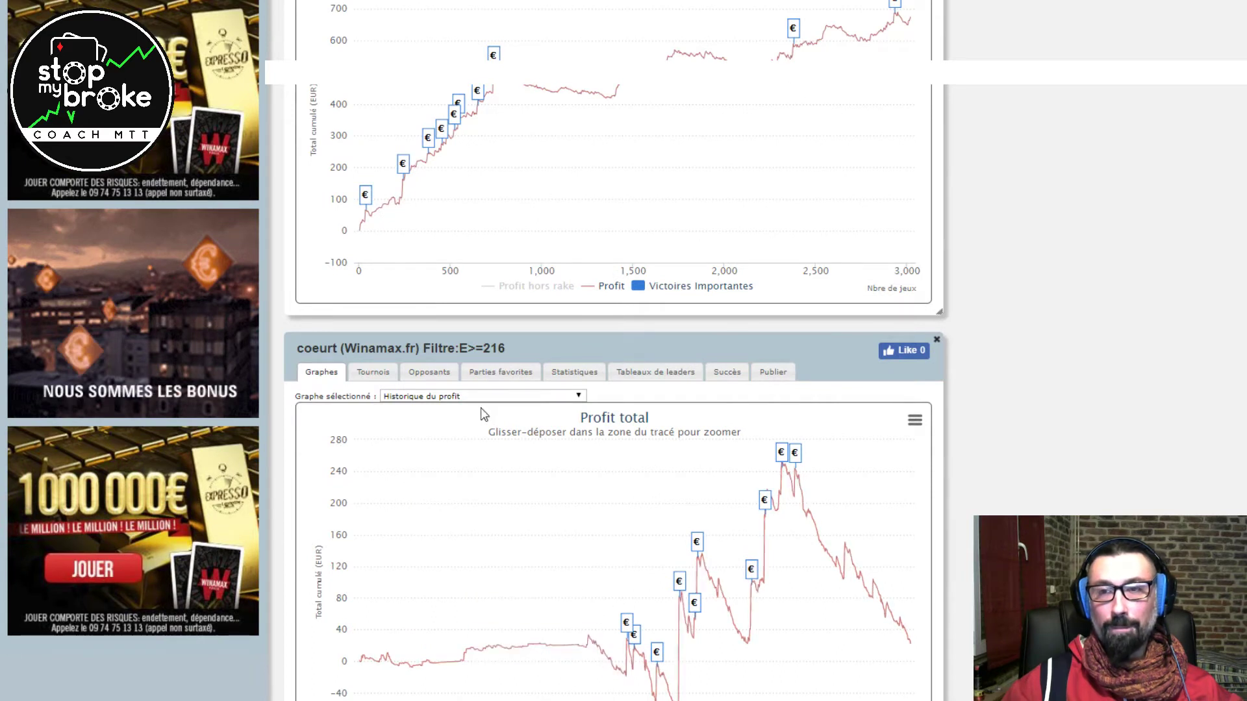
{"action": "scroll", "coordinate": [506, 389], "scroll_direction": "up", "scroll_amount": 3}
{"action": "scroll", "coordinate": [507, 388], "scroll_direction": "up", "scroll_amount": 6}
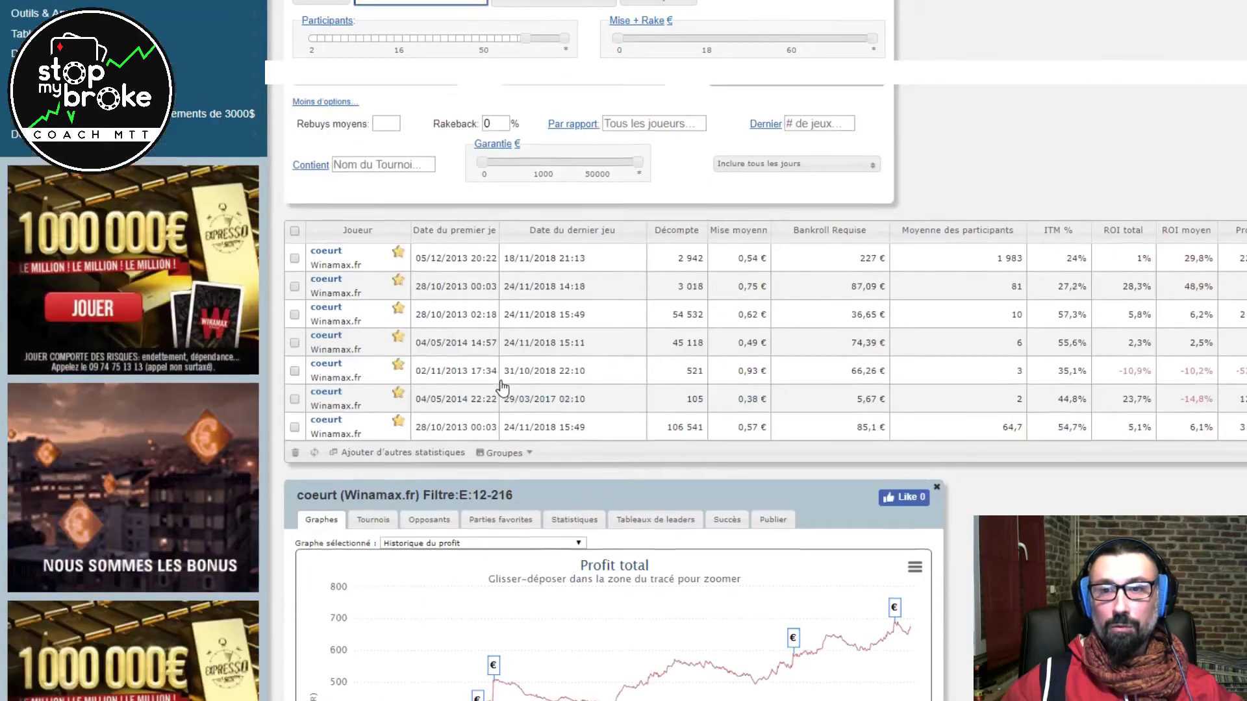